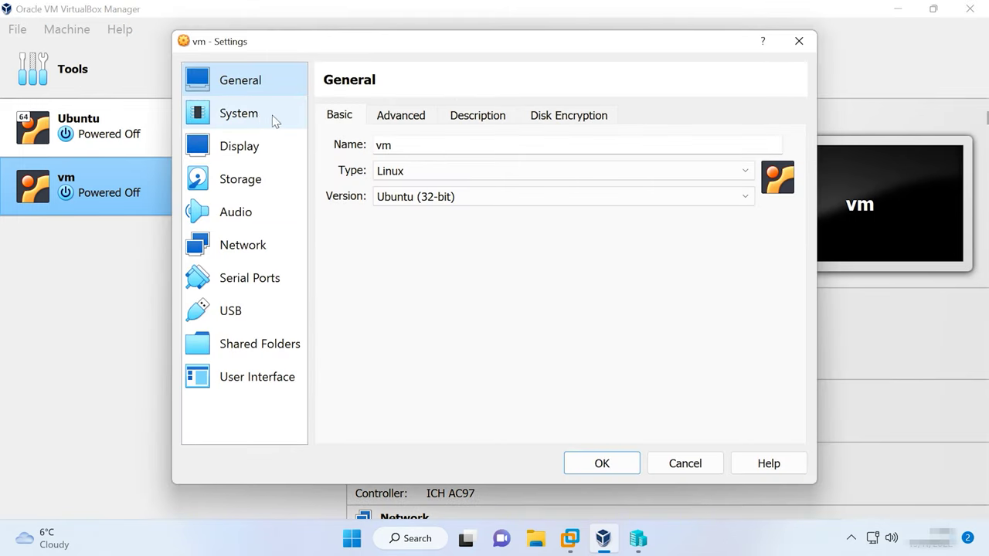
- Set the base memory of the virtual machine named vm to 4096 MB in its system settings
left_click(257, 115)
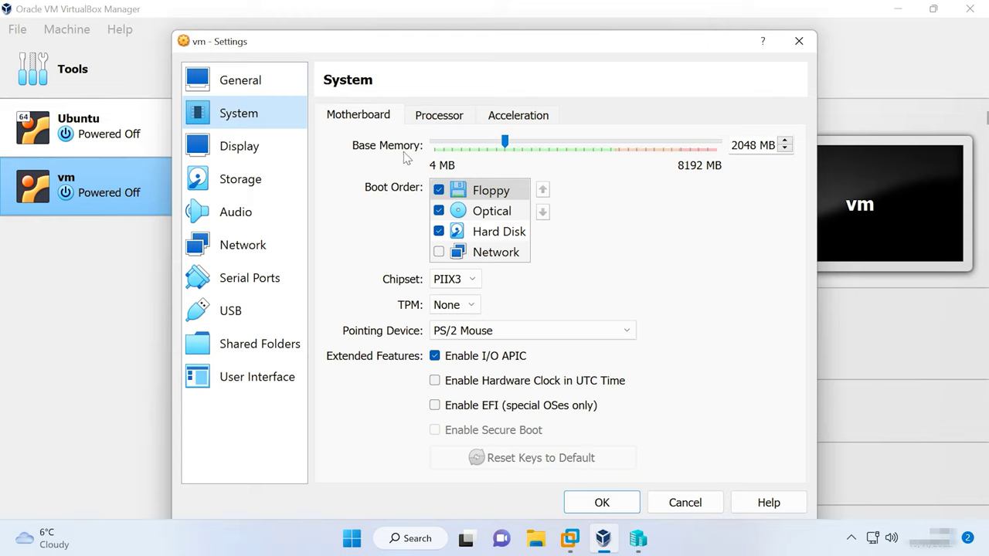
left_click_drag(733, 145, 753, 145)
type("4096")
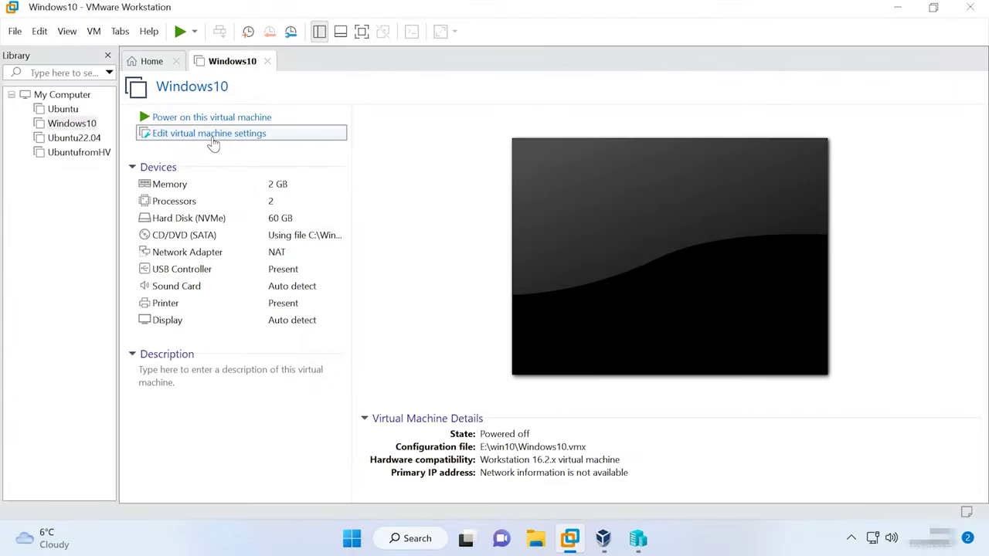
- In VMware Workstation, edit the Windows10 virtual machine's settings and raise its memory to 4096 MB
left_click(212, 141)
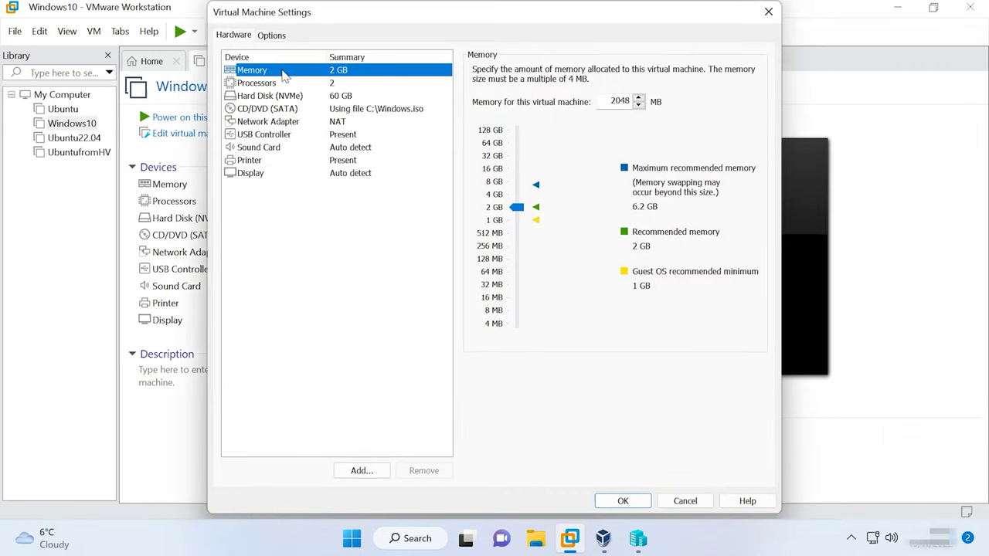
left_click_drag(517, 207, 525, 199)
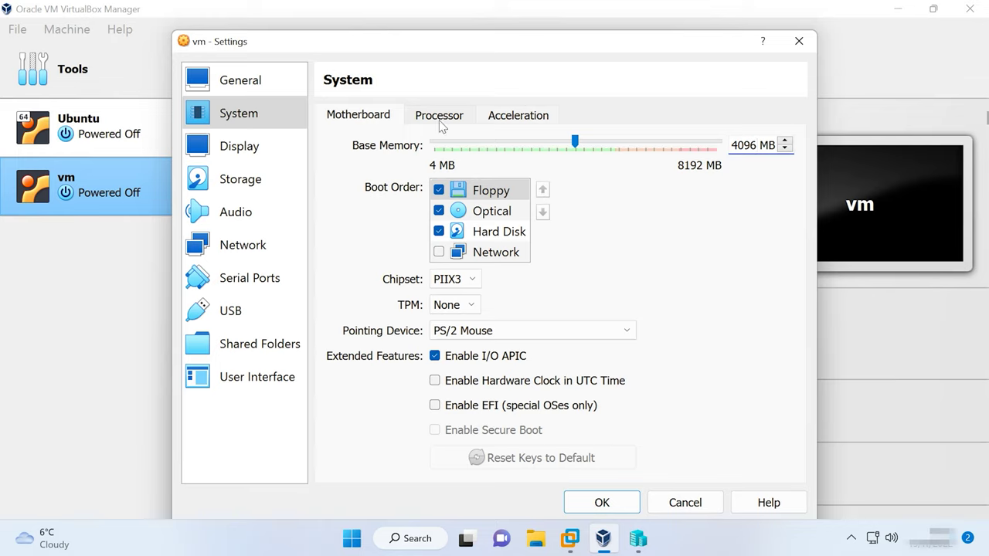
- In VirtualBox, set the number of processors for the vm machine to 4
left_click(449, 126)
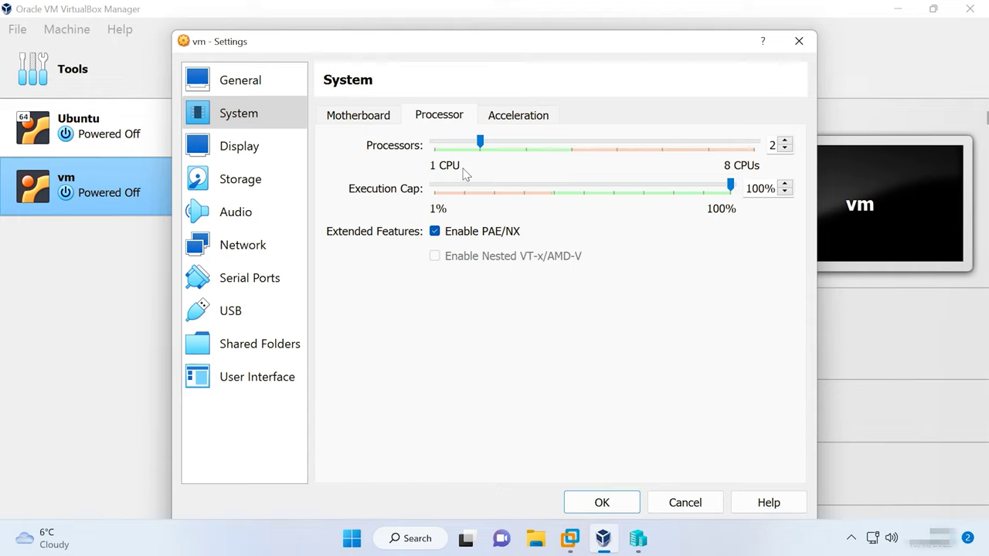
left_click_drag(480, 143, 435, 144)
left_click(784, 141)
left_click(784, 141)
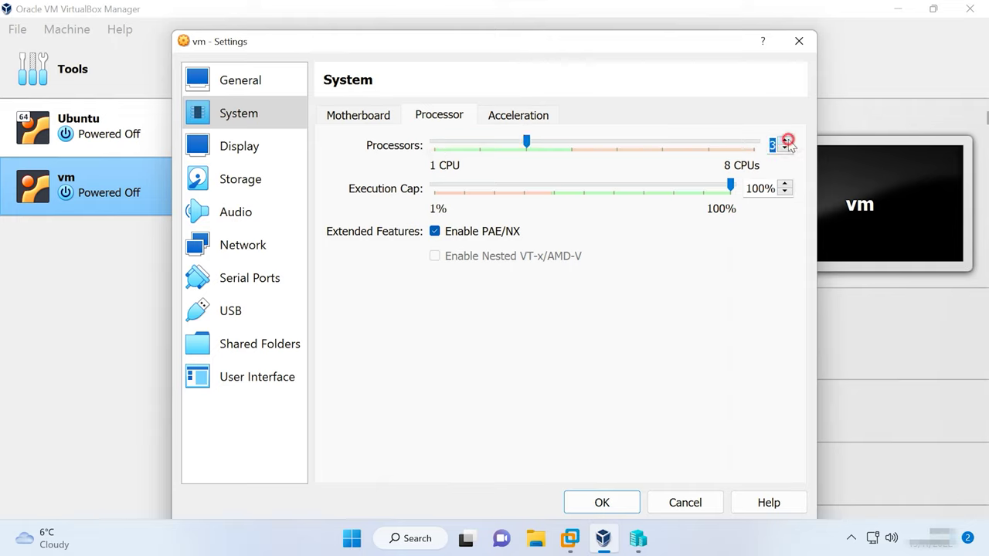
left_click(784, 142)
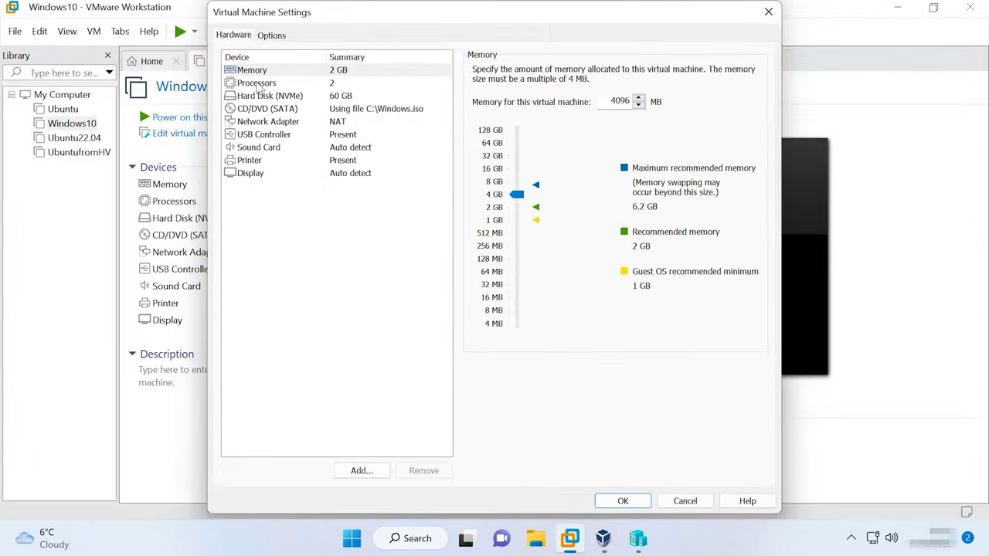
- In VMware Workstation, set the Windows10 machine's number of cores per processor to 2
left_click(260, 85)
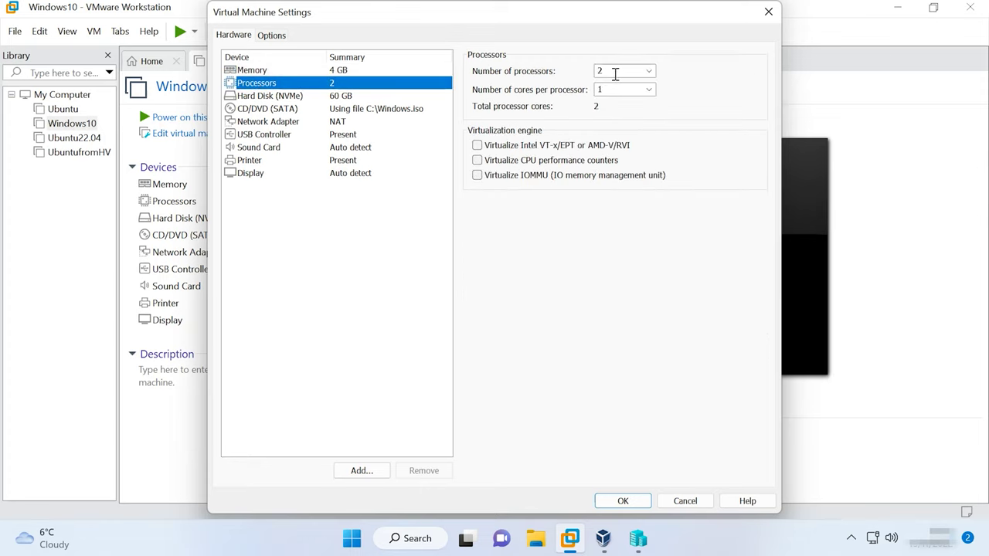
left_click(648, 90)
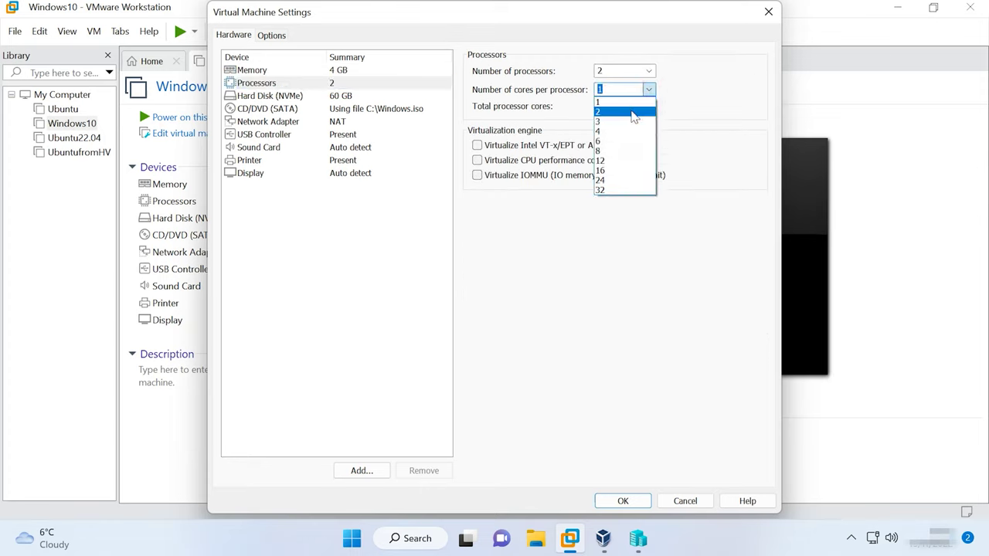
left_click(633, 115)
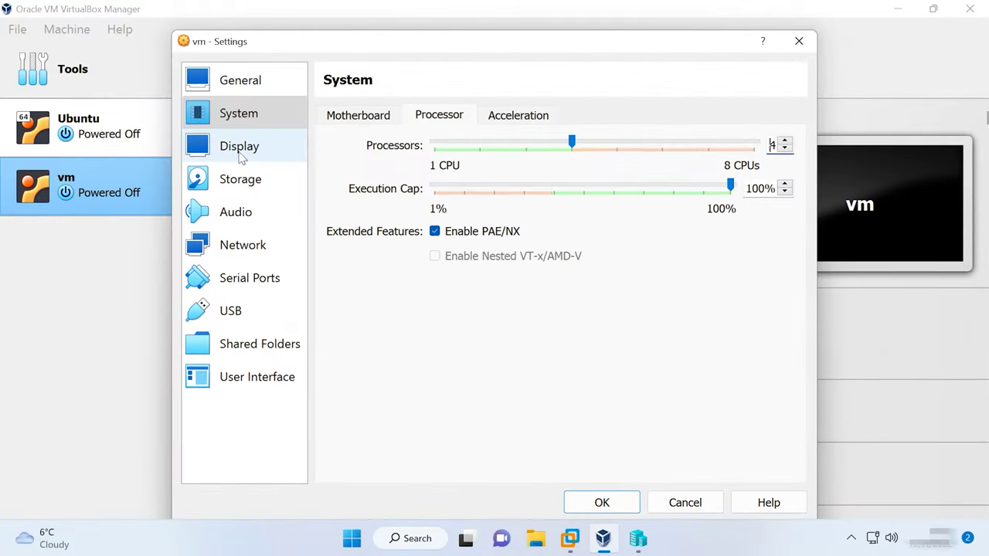
- In VirtualBox, enable 3D acceleration in the vm machine's display settings
left_click(241, 150)
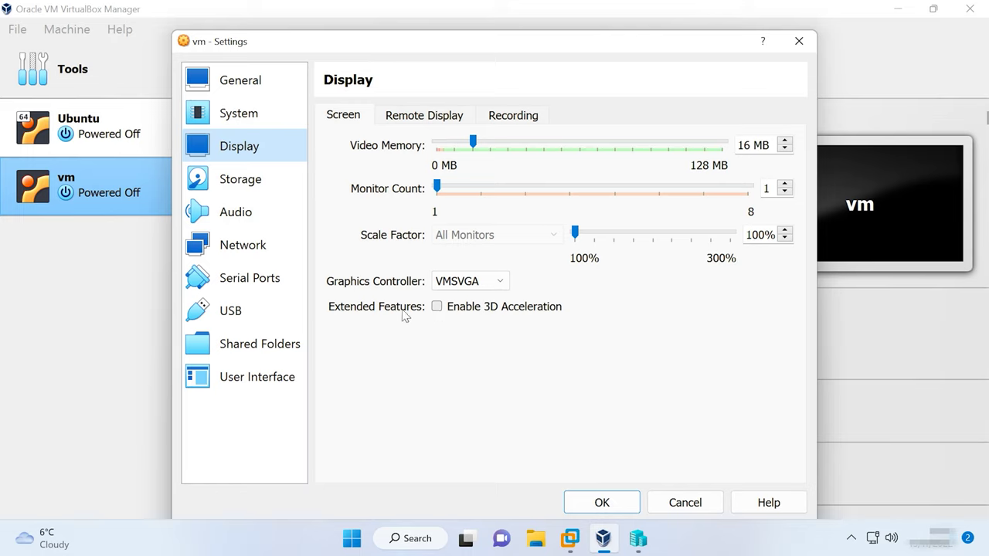
left_click(437, 308)
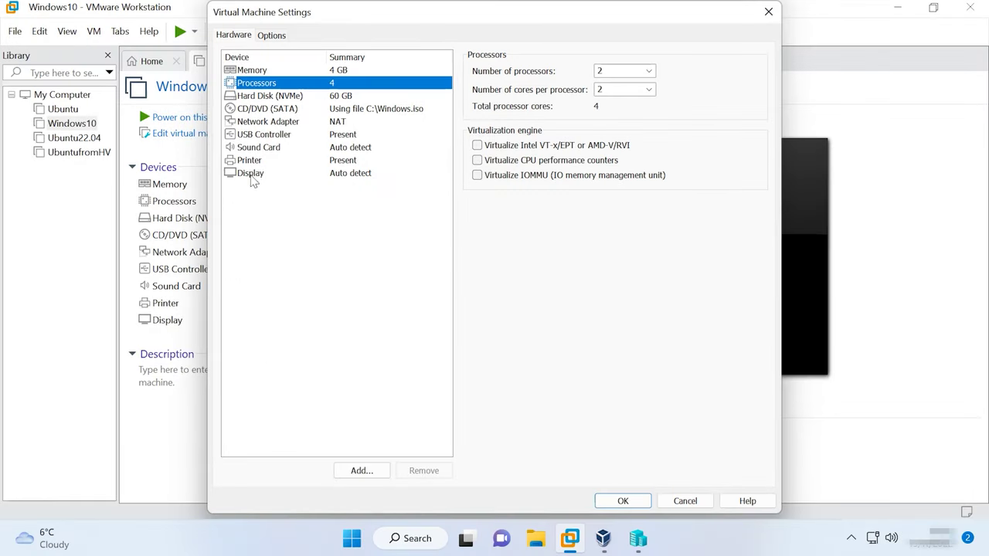
- In VMware Workstation, examine the Windows10 machine's display settings and the available graphics memory sizes
left_click(253, 174)
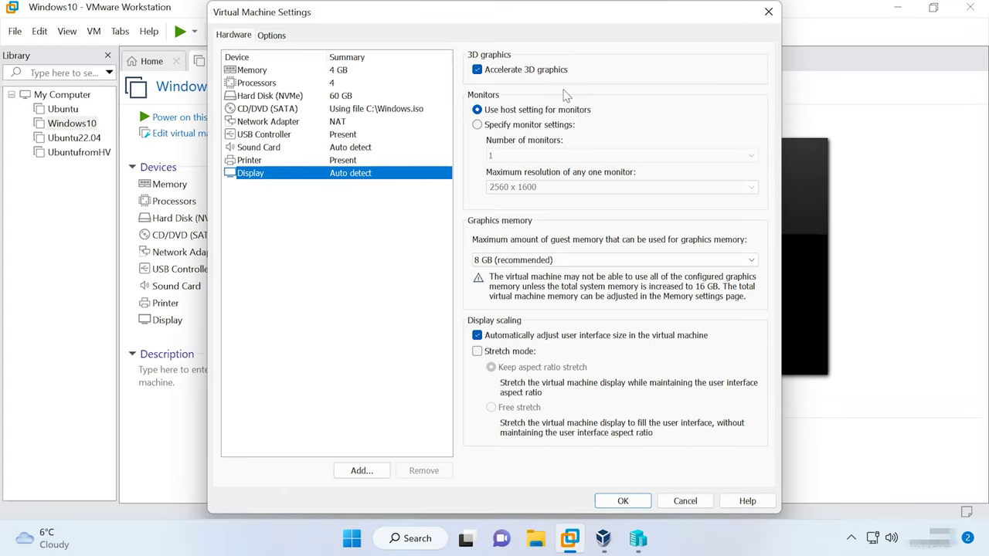
left_click(584, 255)
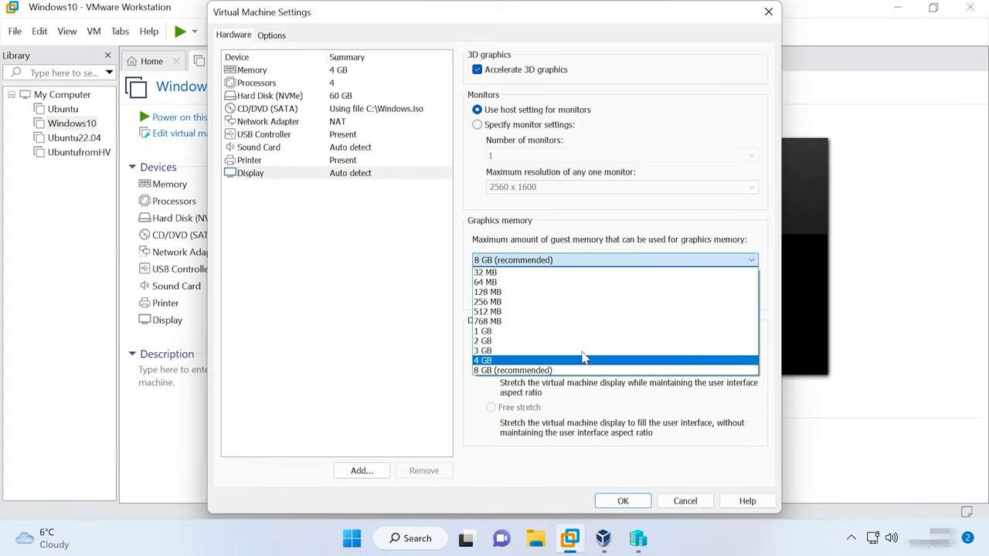
left_click(591, 263)
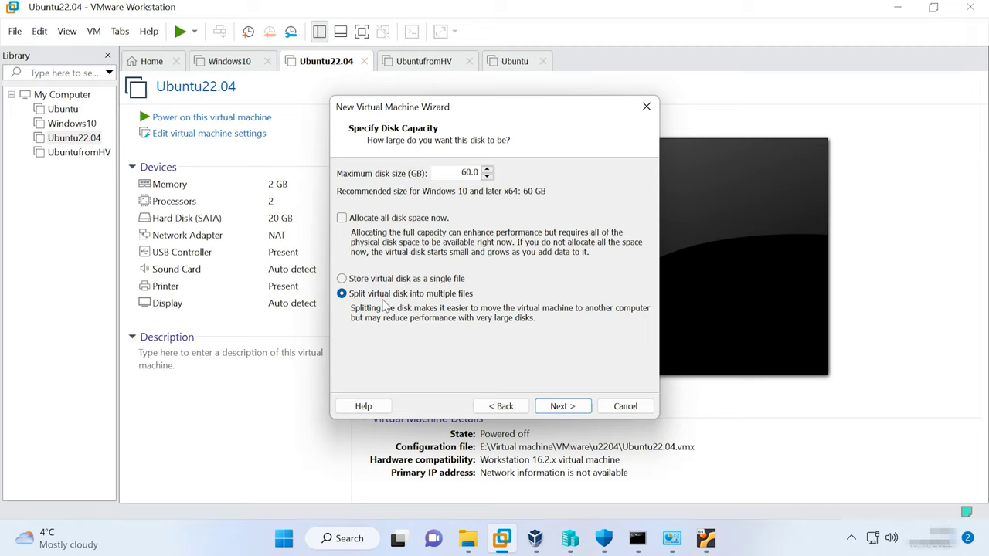
- Set the new virtual machine's maximum disk size to 30 GB, allocate all disk space now, and split the disk into multiple files
left_click_drag(460, 172, 487, 173)
type("30")
left_click(382, 217)
left_click(387, 279)
left_click(364, 295)
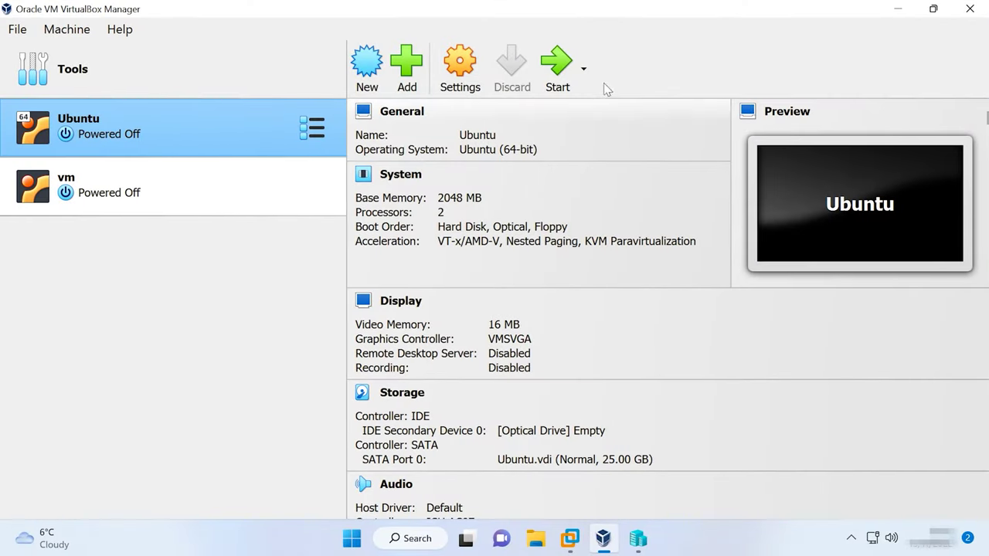
- In VirtualBox, start the Ubuntu machine, insert the Guest Additions CD image and run its installer
left_click(557, 86)
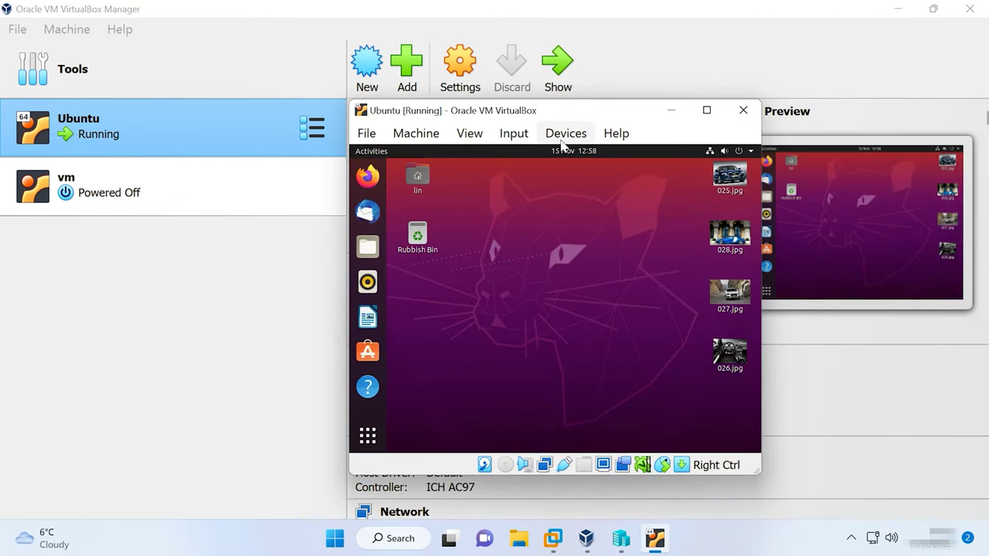
left_click(568, 135)
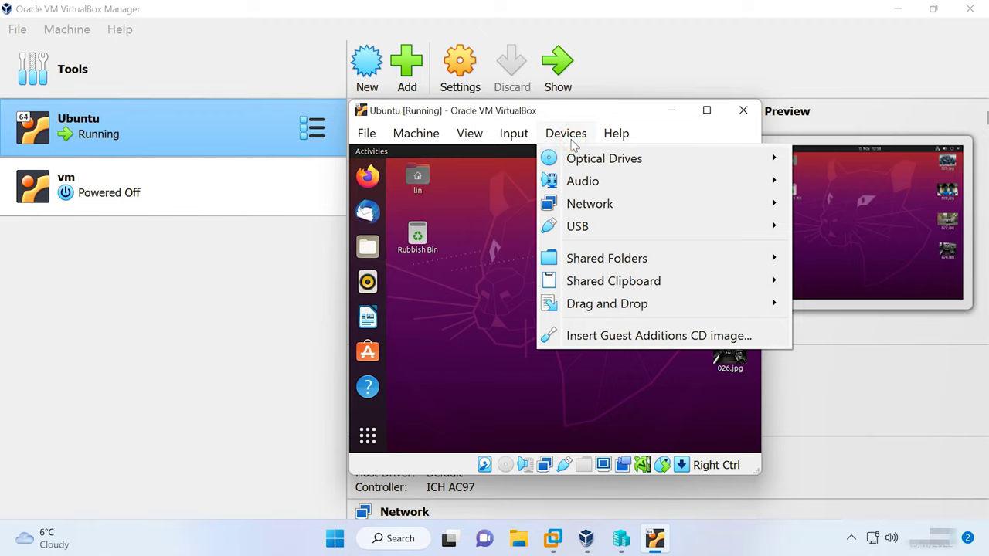
left_click(668, 337)
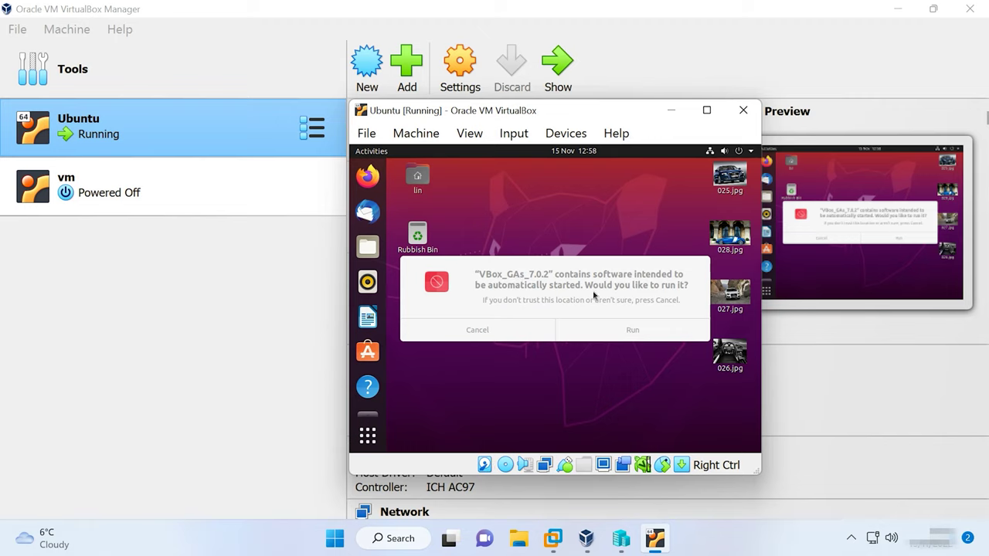
left_click(623, 337)
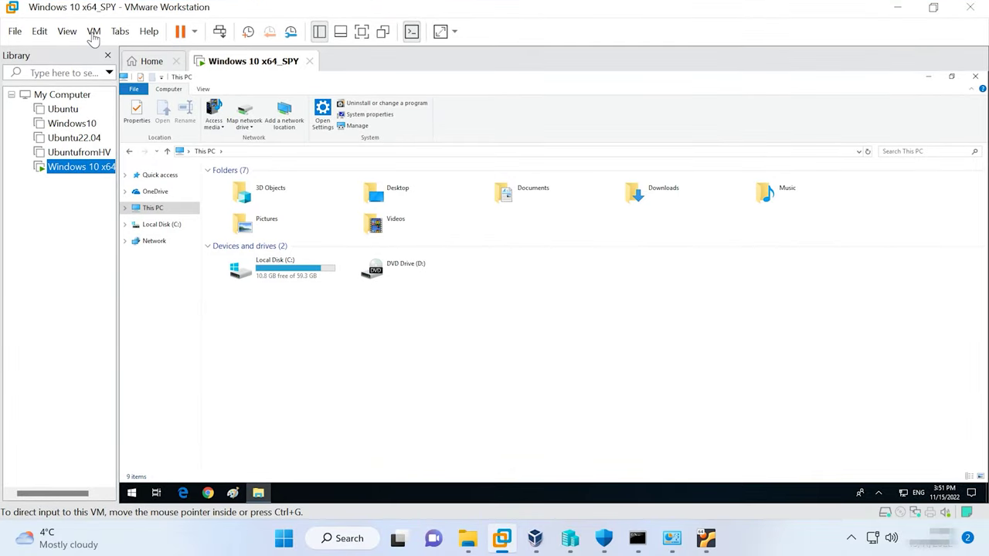
- In VMware Workstation, update VMware Tools on the running Windows 10 x64_SPY machine from the mounted VMware Tools DVD drive
left_click(93, 31)
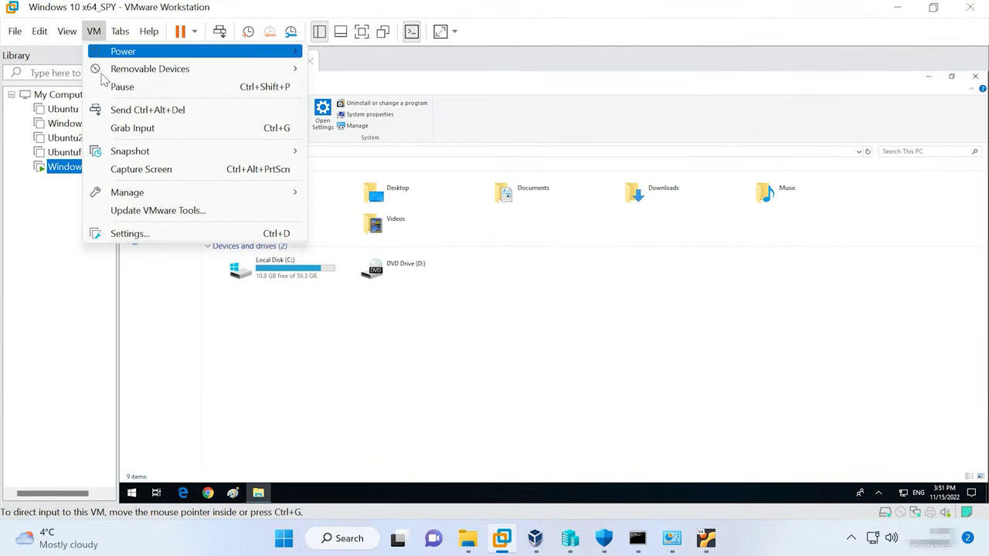
left_click(175, 210)
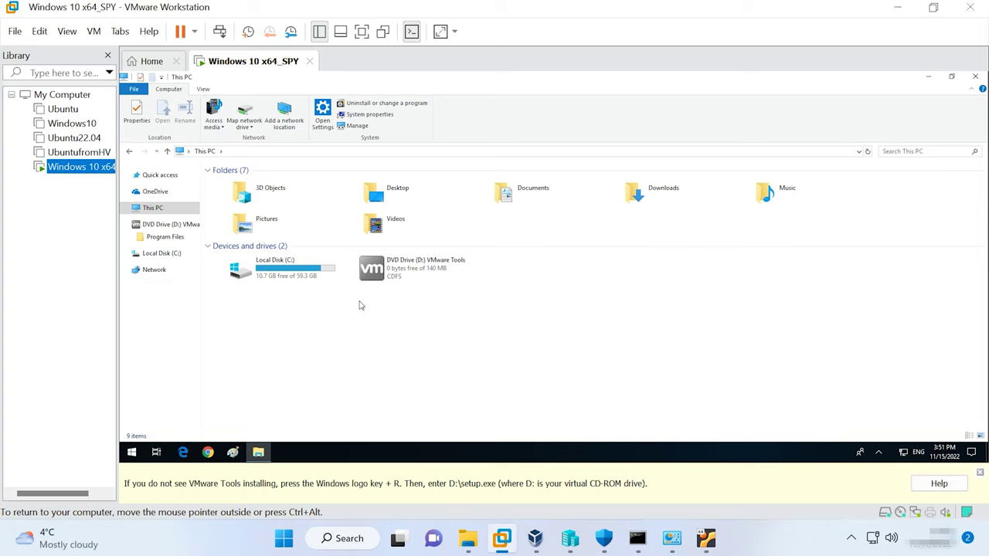
left_click(407, 275)
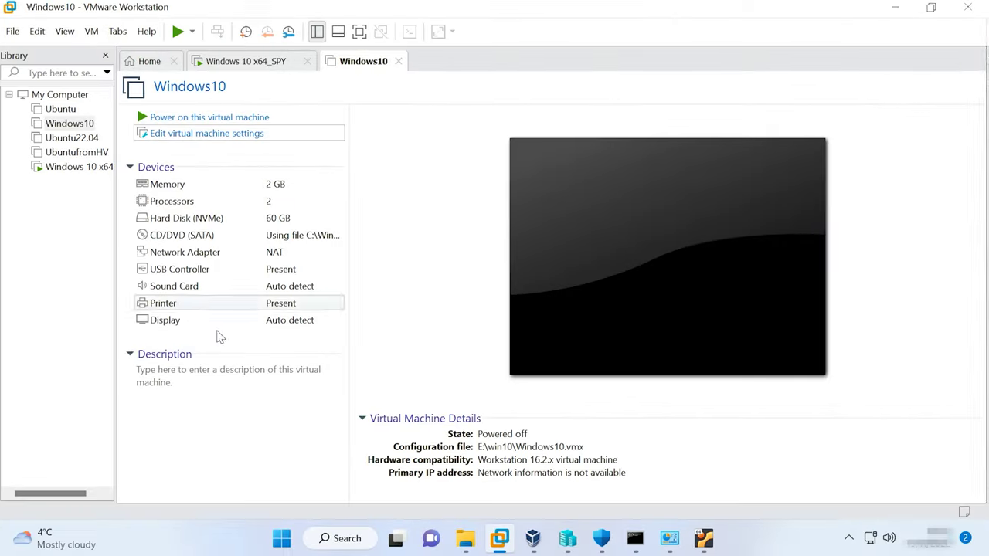
- Open the Microsoft Defender exclusions page from the virus and threat protection settings in Windows Security
left_click(852, 539)
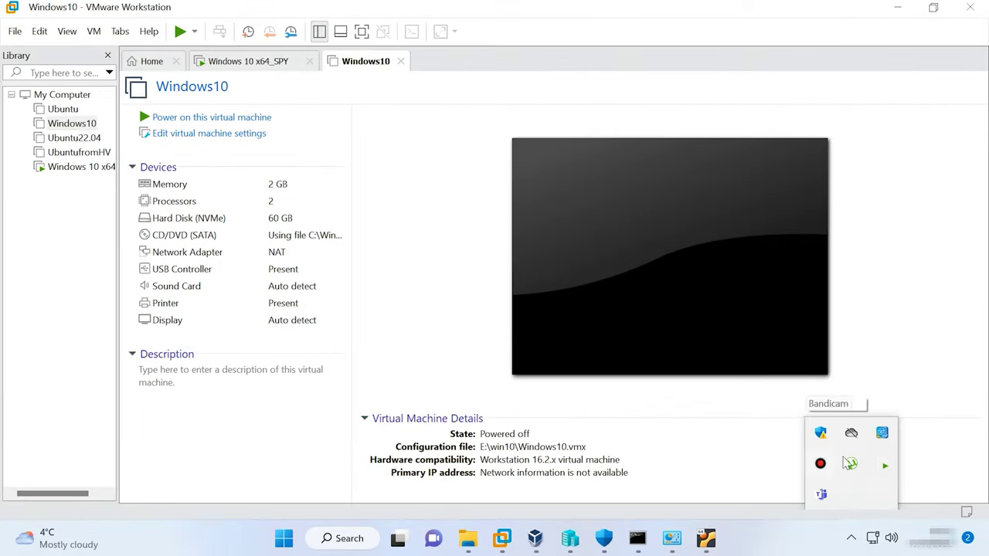
left_click(820, 432)
left_click(106, 150)
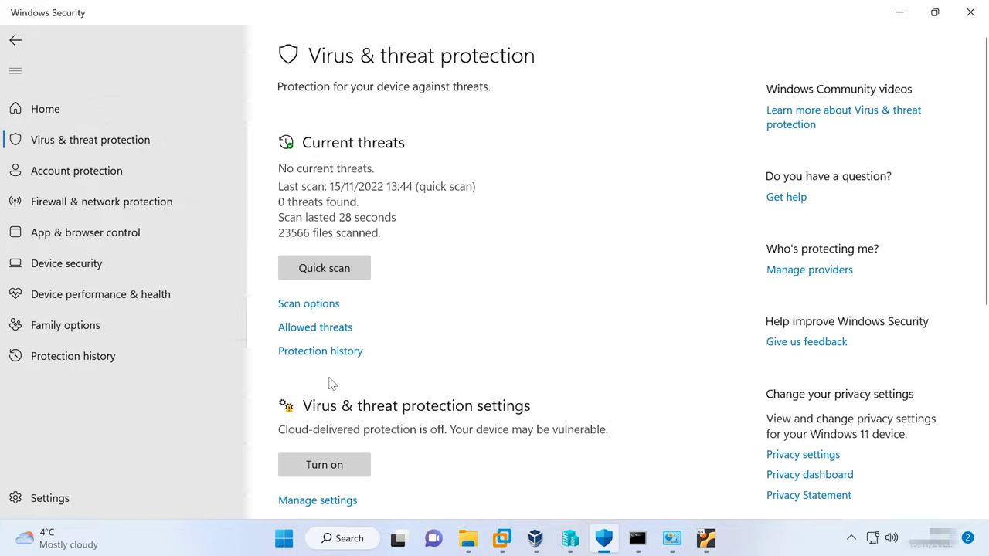
scroll(404, 420, "down", 2)
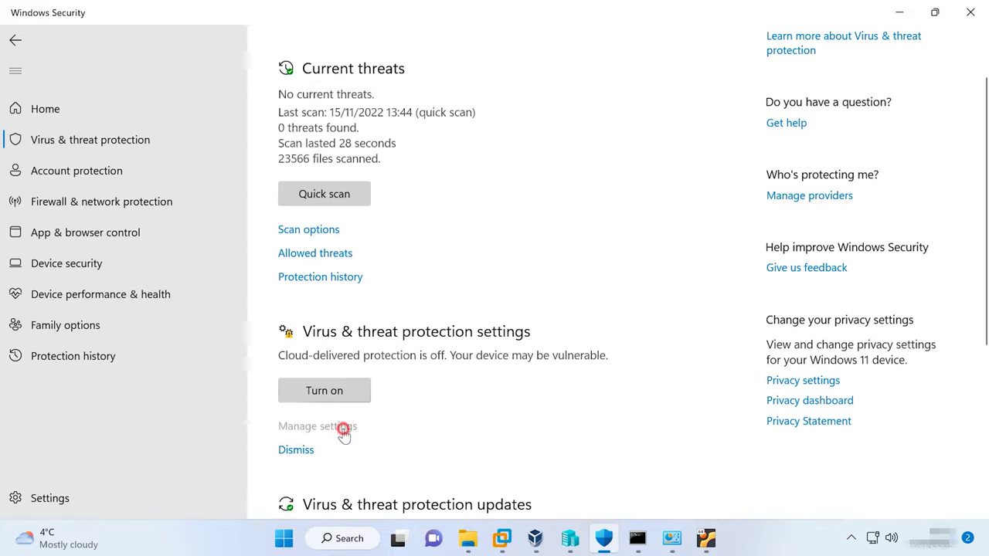
left_click(342, 427)
scroll(346, 435, "down", 5)
scroll(349, 439, "down", 3)
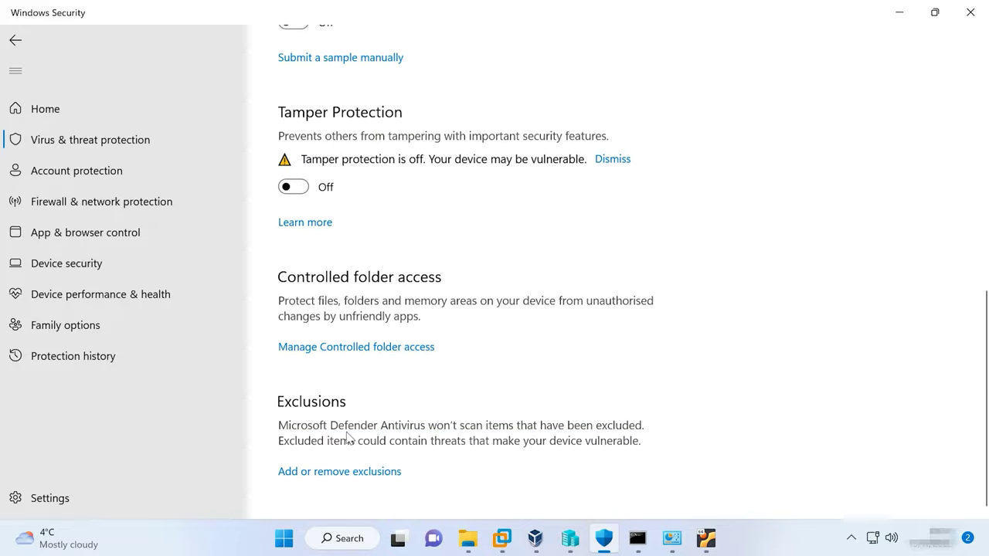
left_click(356, 472)
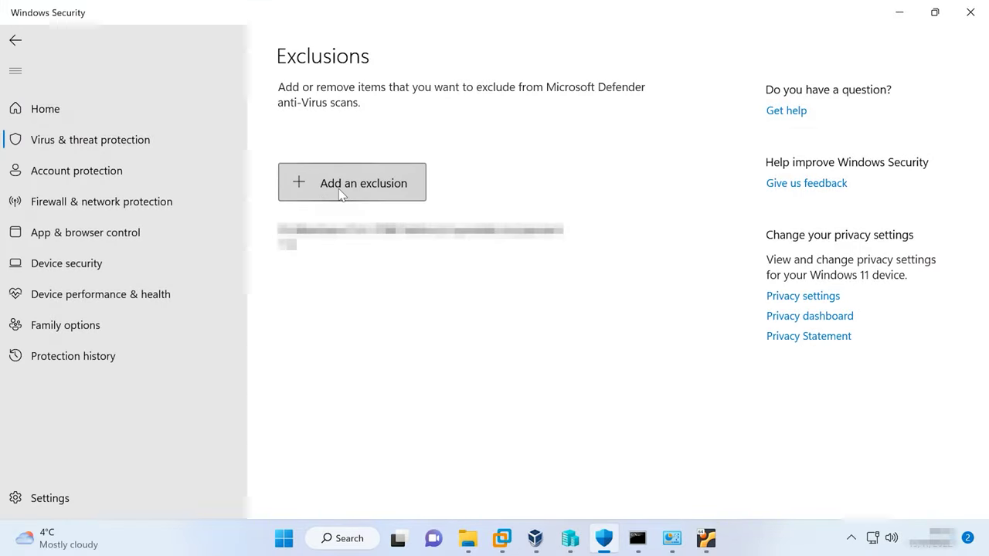
- Add the win10 folder on New Volume (E:) as a folder exclusion for Microsoft Defender scans
left_click(339, 193)
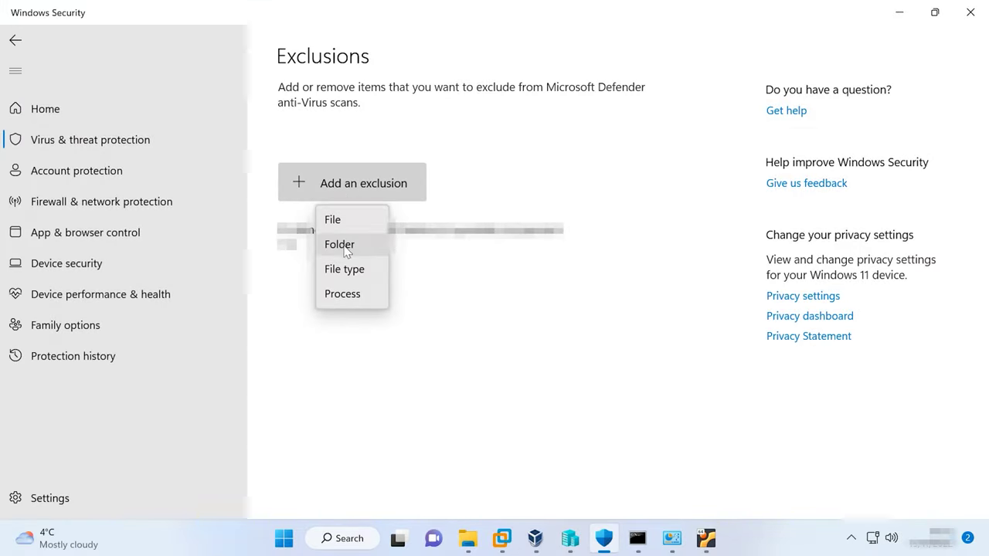
left_click(345, 248)
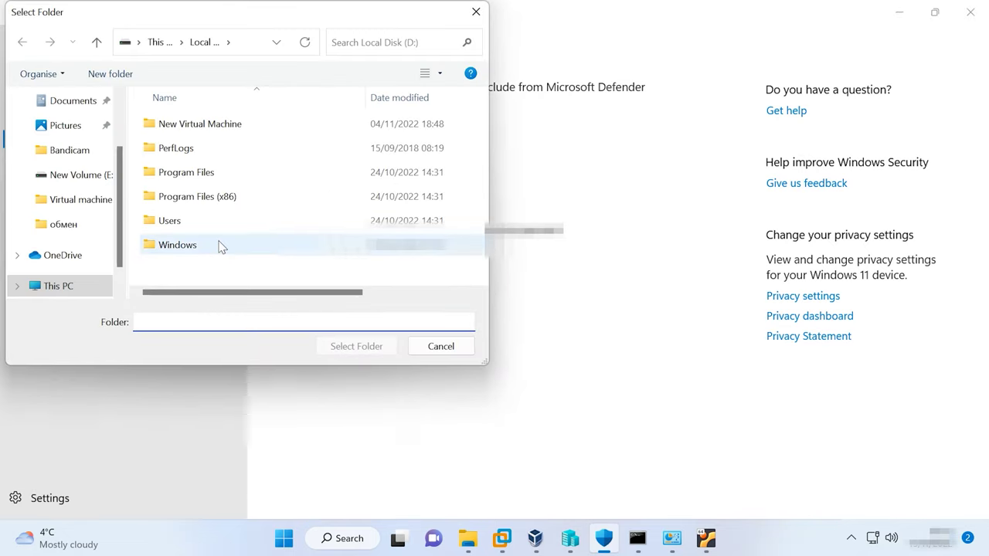
left_click(84, 176)
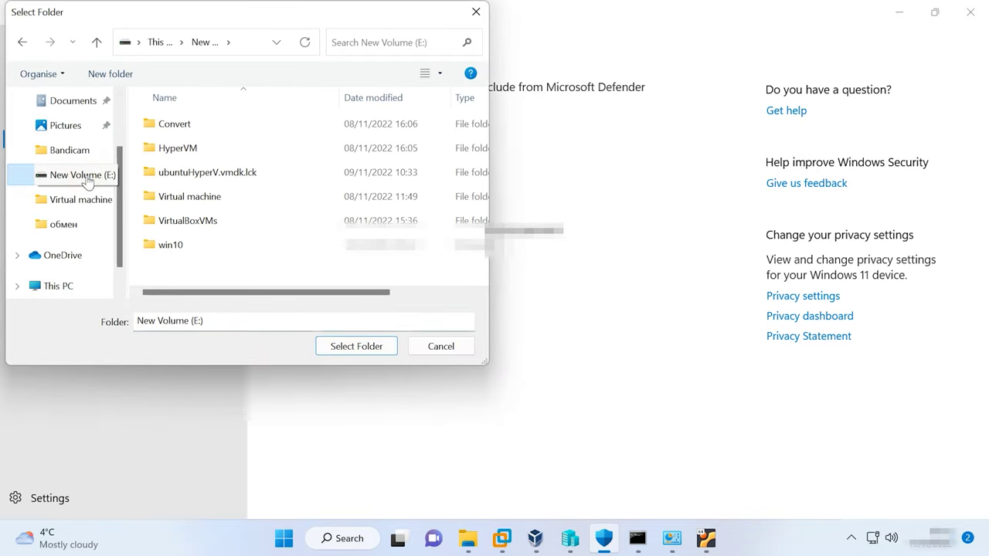
left_click(171, 247)
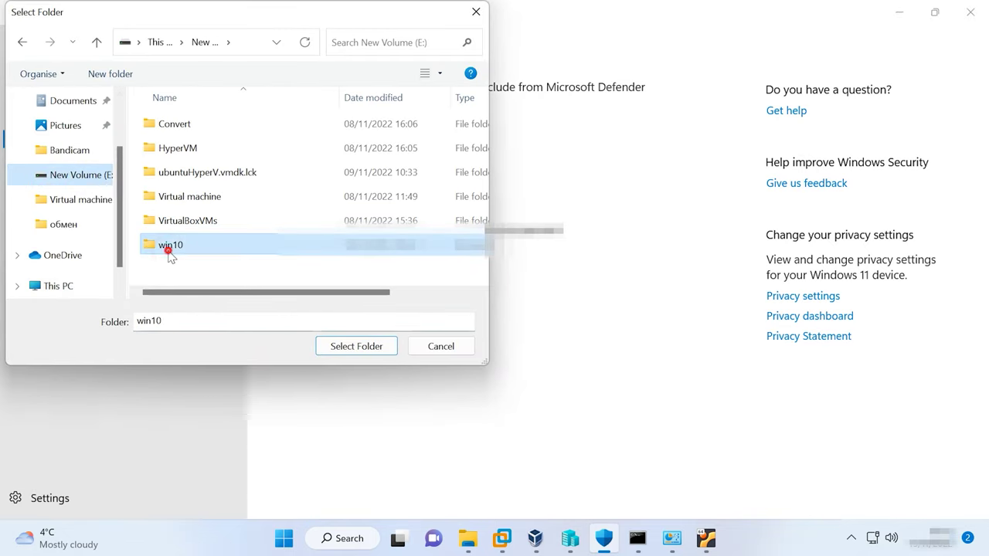
left_click(356, 346)
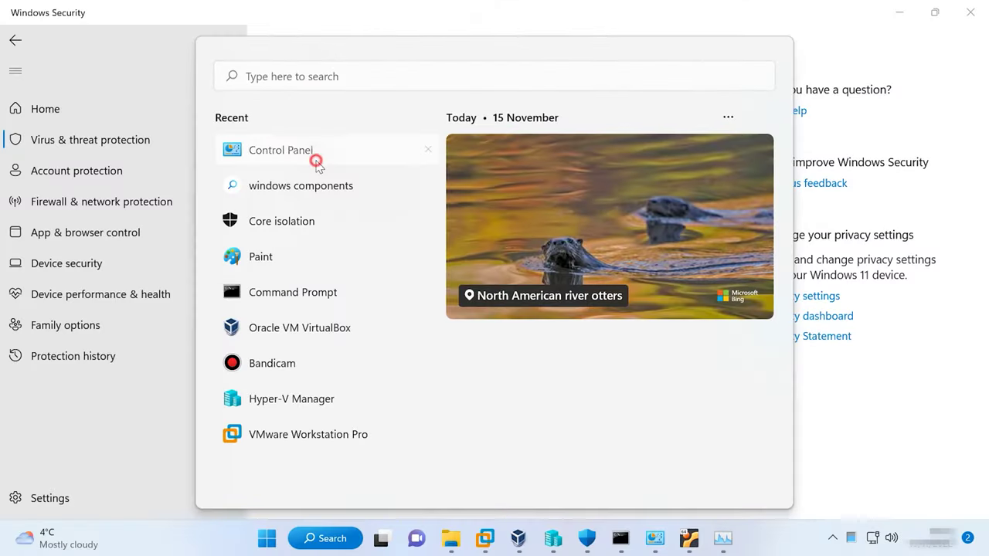
- Open the installed programs list in Control Panel and uninstall StarWind V2V Converter V9.0, agreeing to remove all its components
left_click(313, 158)
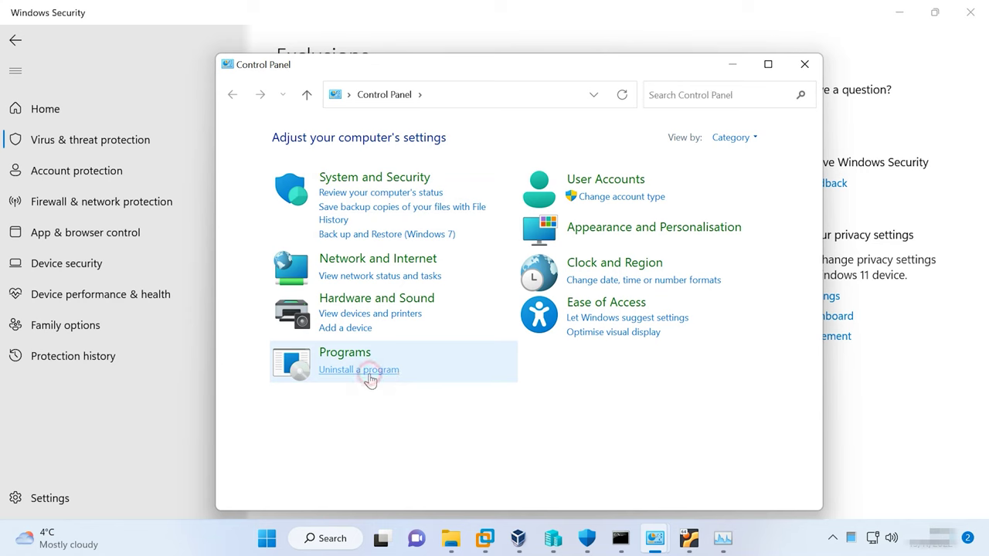
left_click(370, 372)
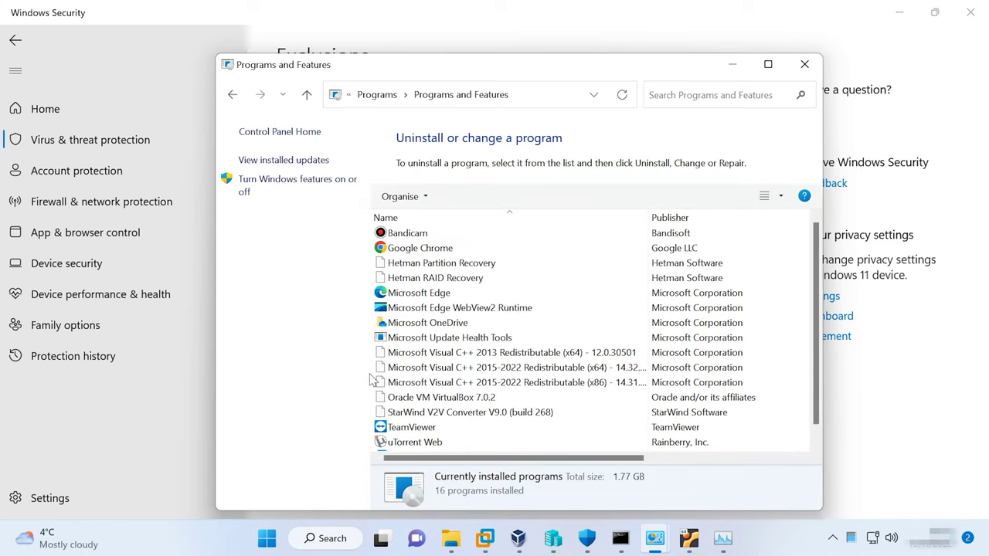
left_click(441, 413)
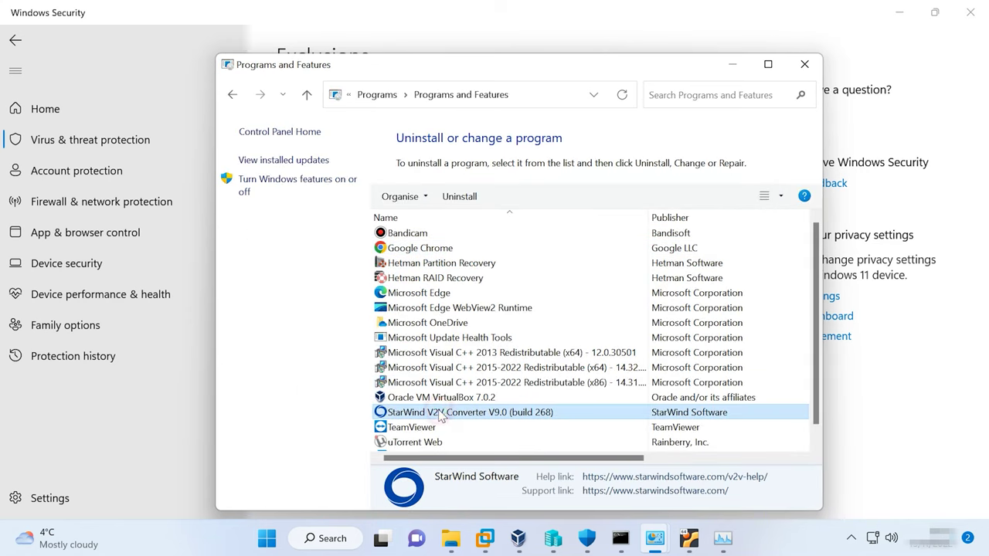
left_click(460, 198)
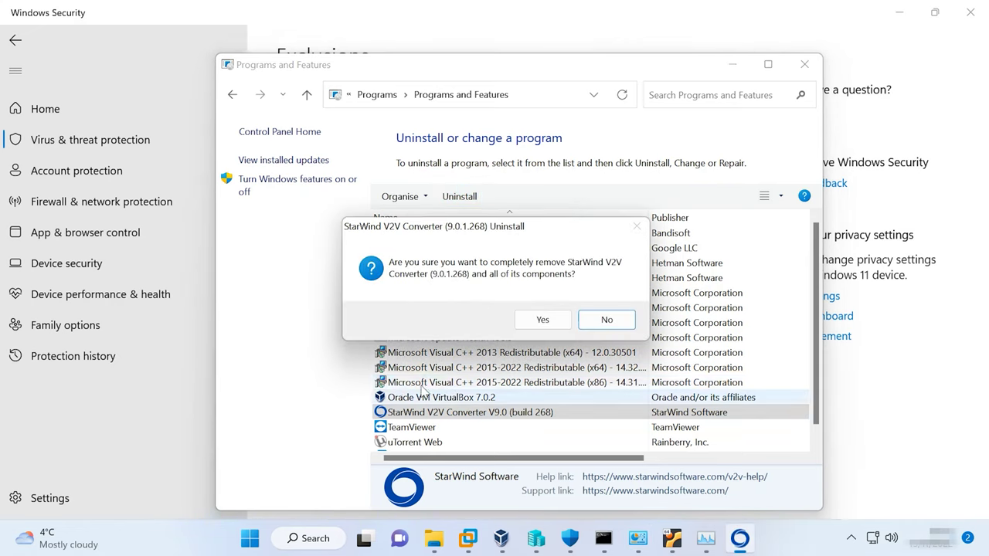
left_click(542, 320)
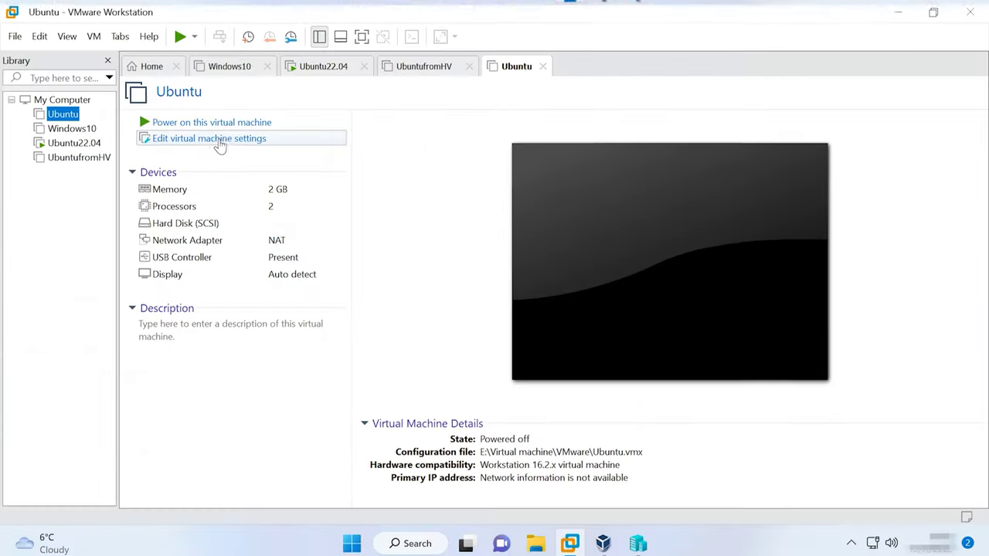
- In VMware Workstation, open the Ubuntu machine's processor settings and try to enable Virtualize Intel VT-x/EPT or AMD-V/RVI
left_click(228, 135)
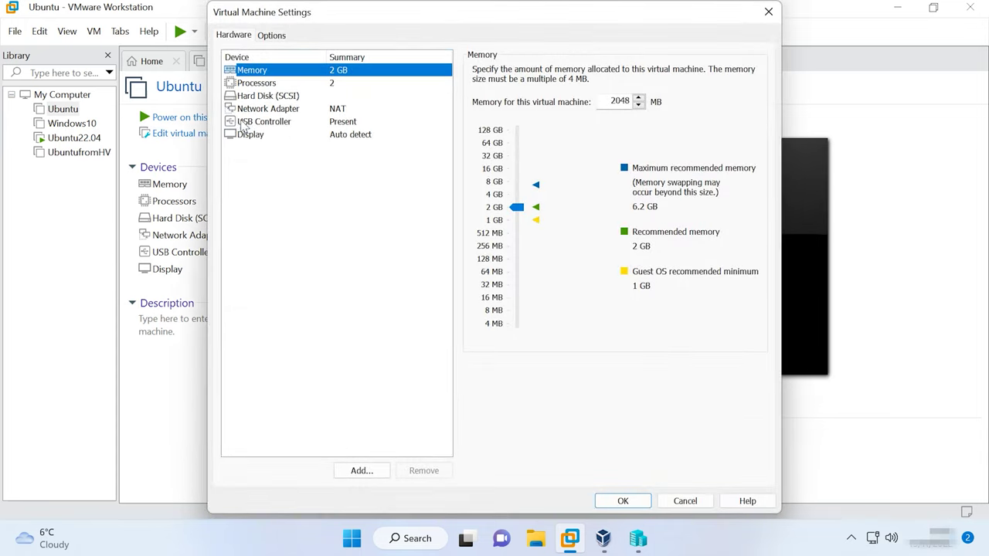
left_click(262, 83)
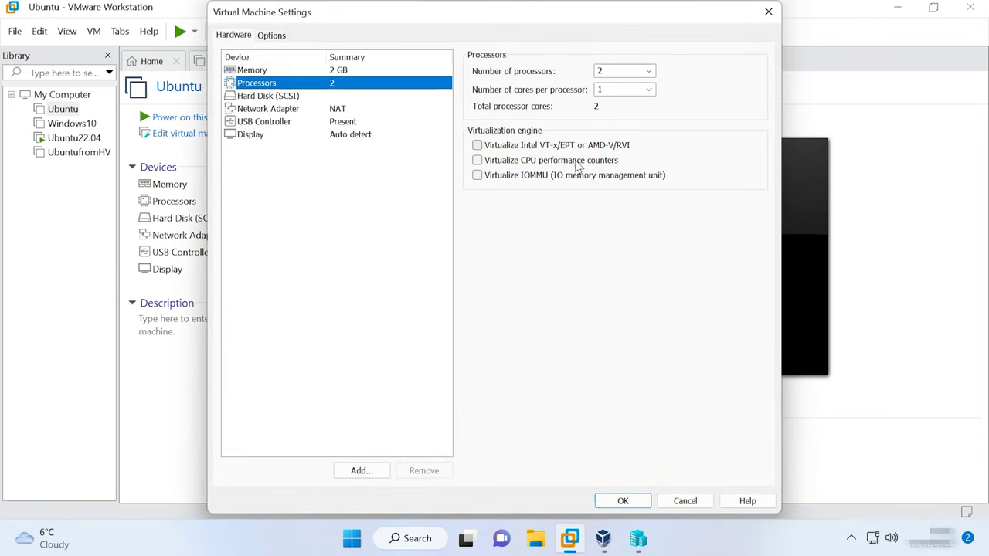
left_click(476, 145)
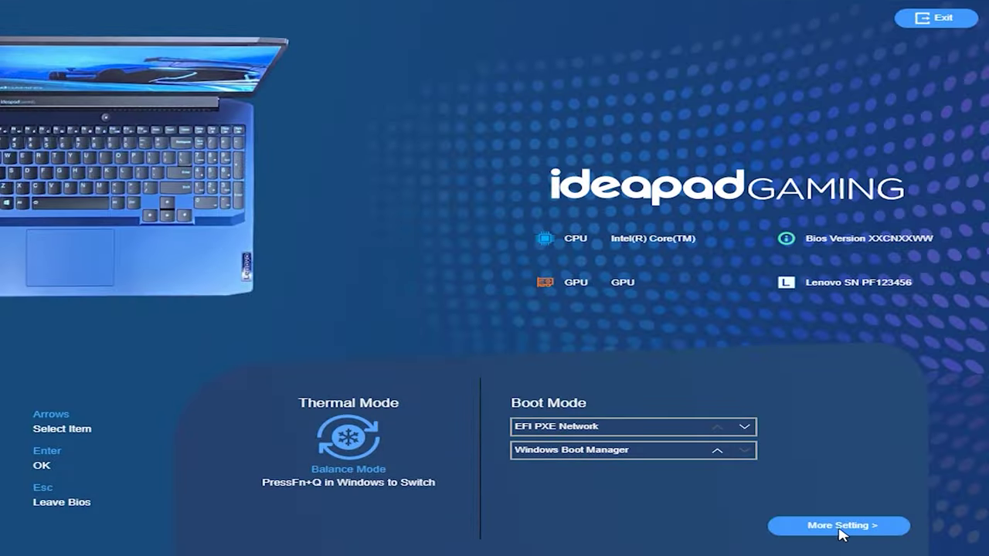
- In the Lenovo BIOS configuration, set Intel(R) Virtualization Technology to Enabled, then save and exit
left_click(856, 530)
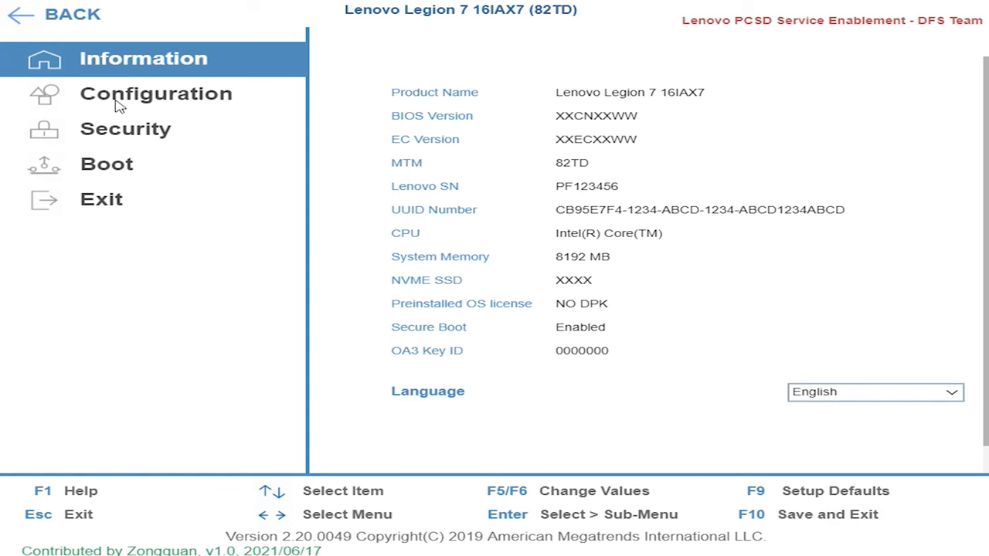
left_click(181, 102)
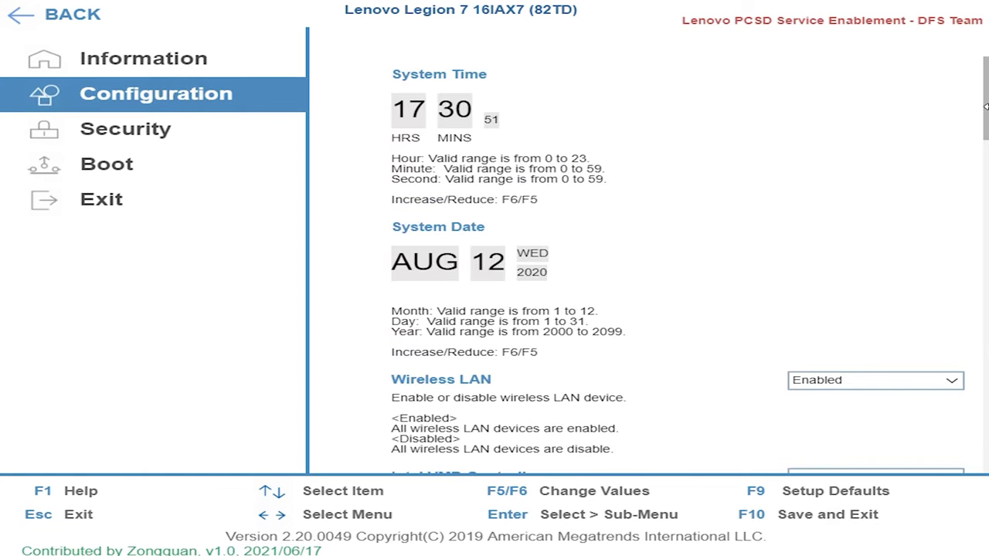
left_click_drag(985, 113, 985, 226)
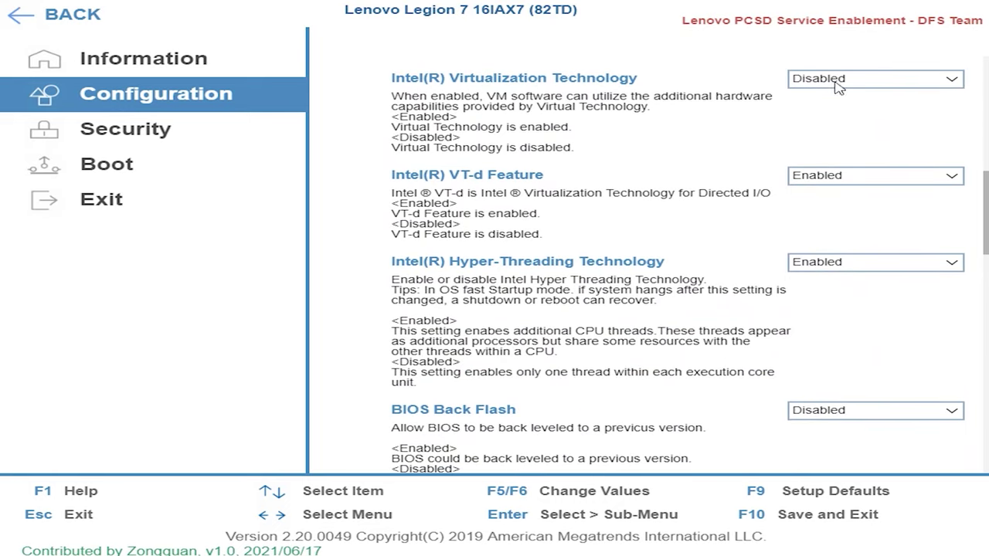
left_click(954, 80)
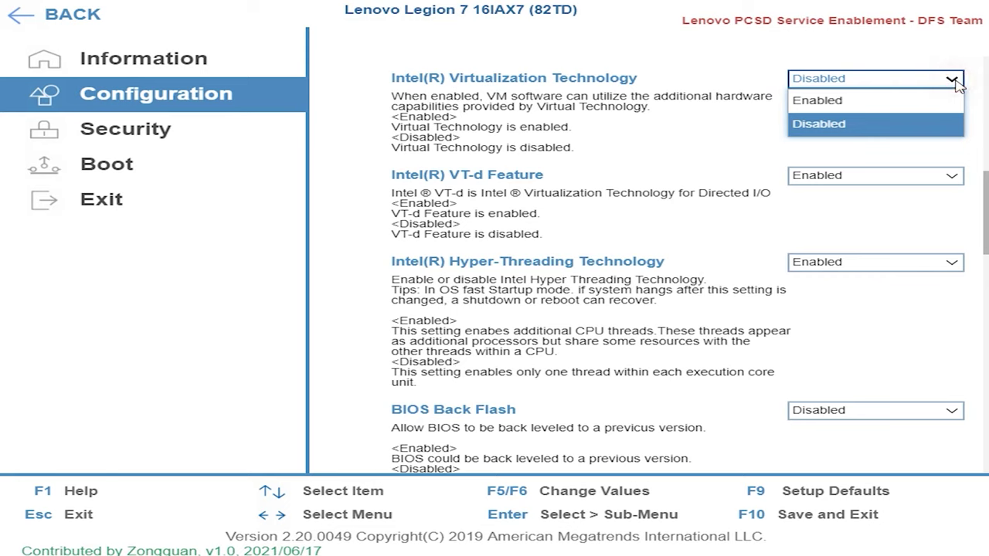
left_click(822, 108)
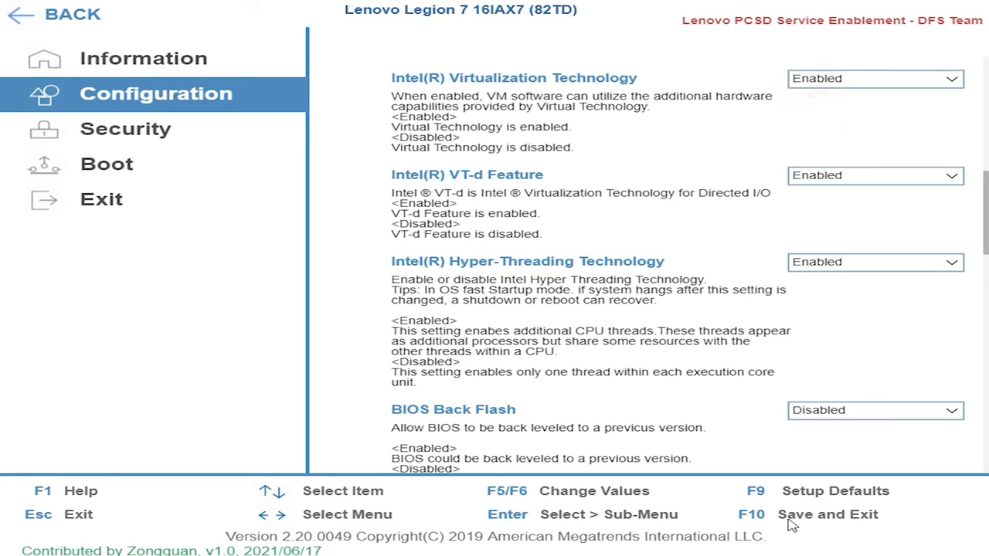
left_click(827, 514)
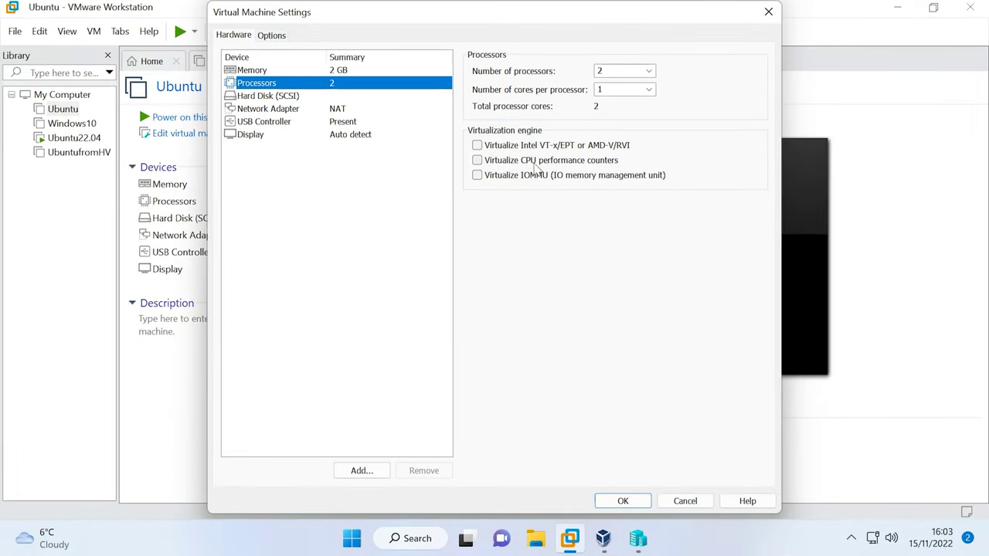
- Back in VMware Workstation, enable Virtualize Intel VT-x/EPT or AMD-V/RVI for the Ubuntu machine's processors
left_click(476, 146)
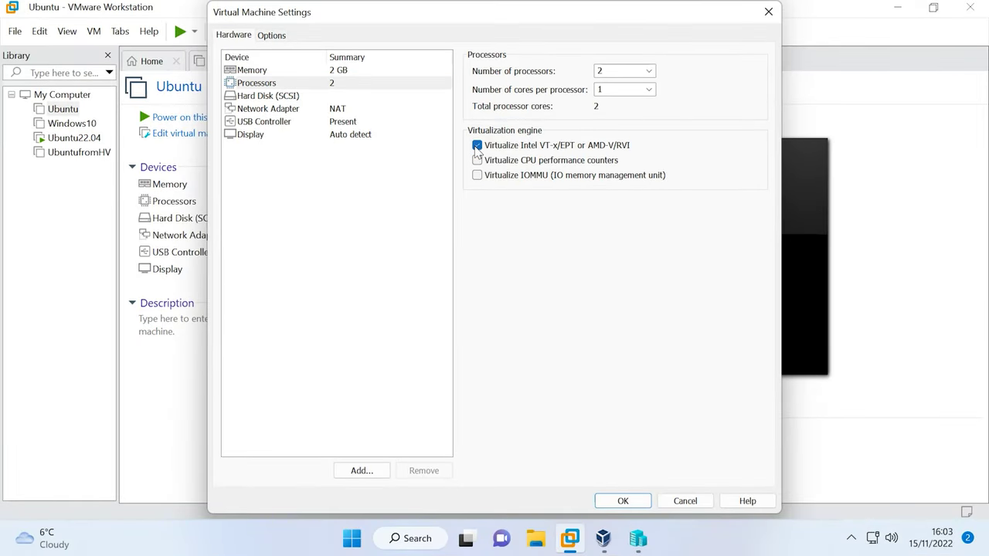